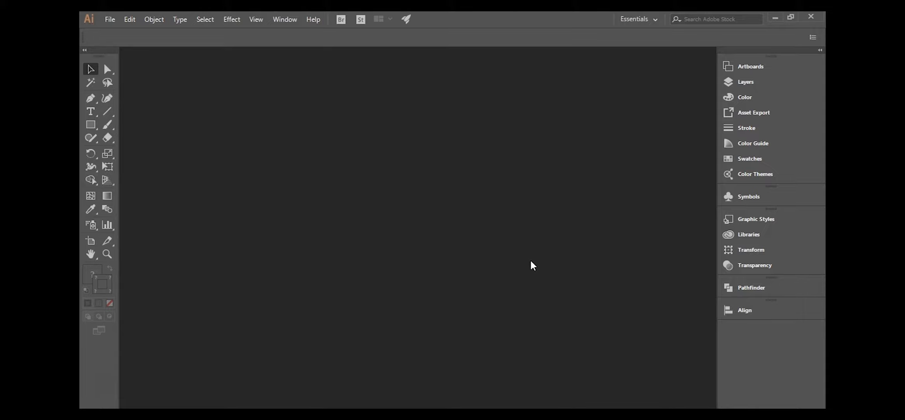
# - Start a new document and look through the Saved, Mobile, Web and Print presets
pyautogui.click(109, 19)
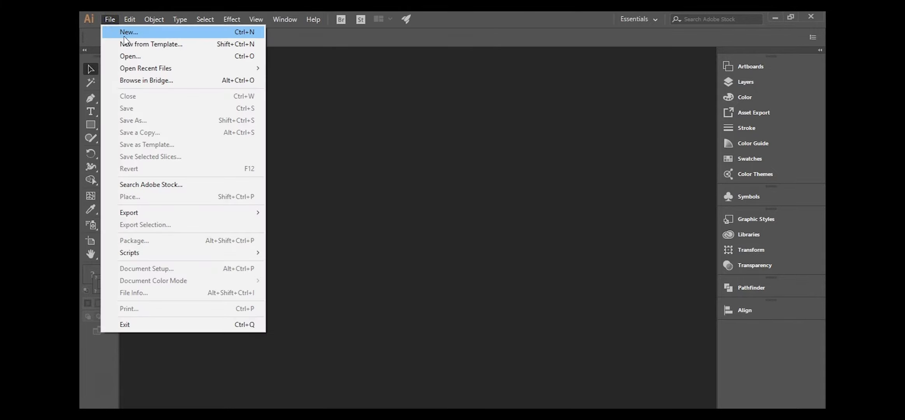
pyautogui.click(243, 33)
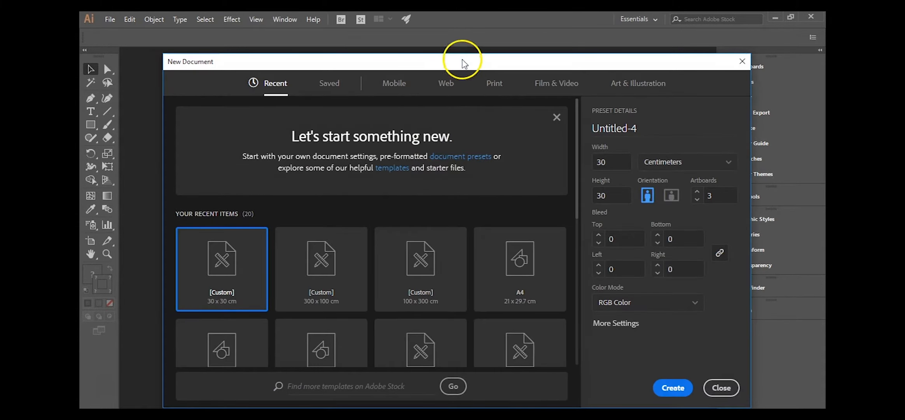
pyautogui.moveTo(462, 64); pyautogui.dragTo(461, 47)
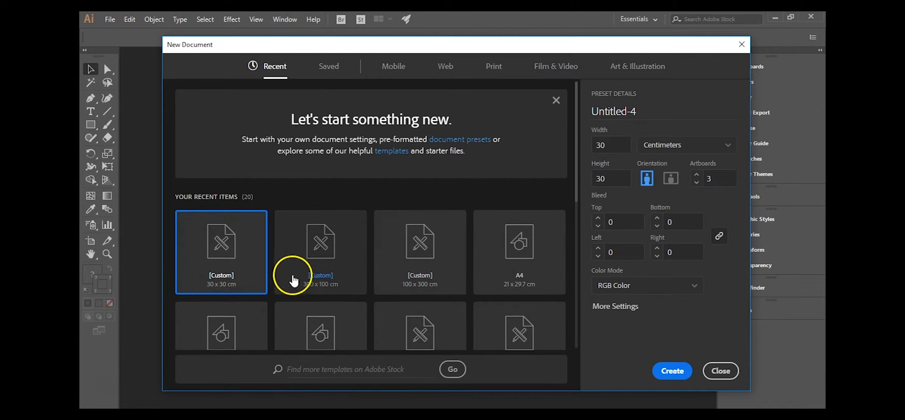
pyautogui.click(336, 76)
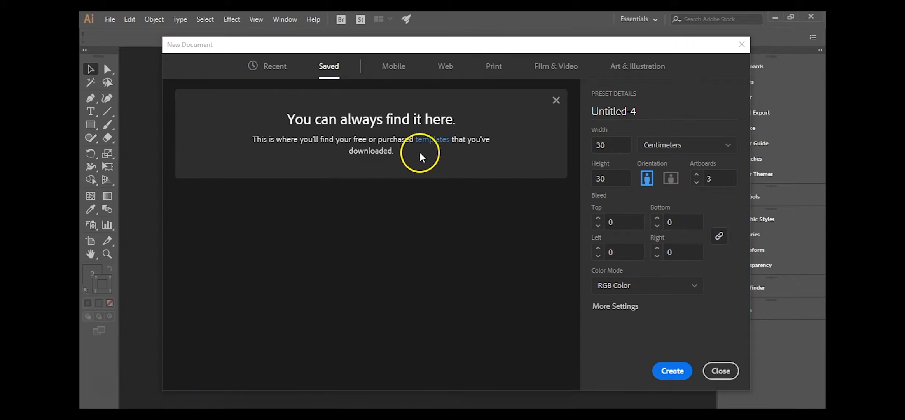
pyautogui.click(400, 69)
pyautogui.click(447, 69)
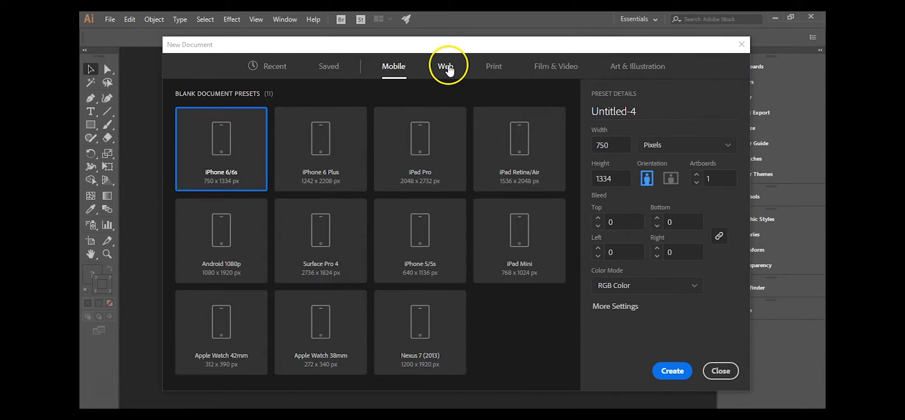
pyautogui.click(401, 69)
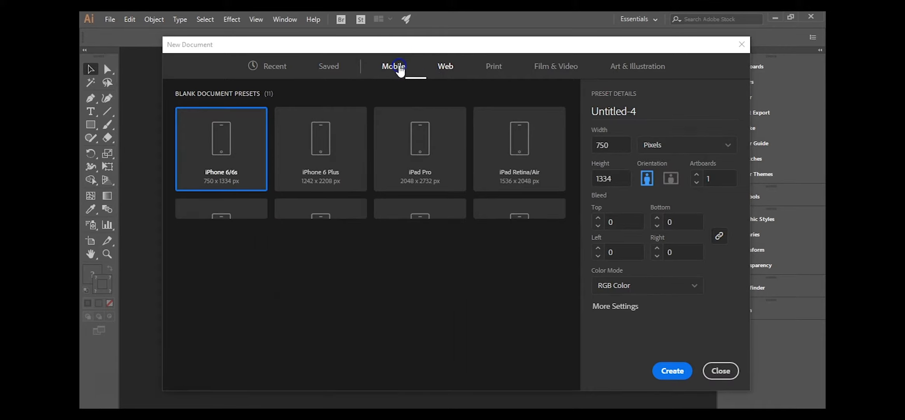
pyautogui.click(444, 70)
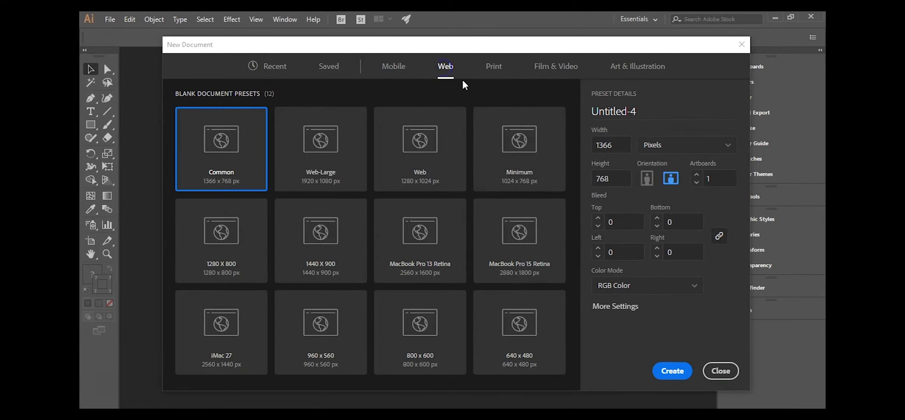
pyautogui.click(511, 66)
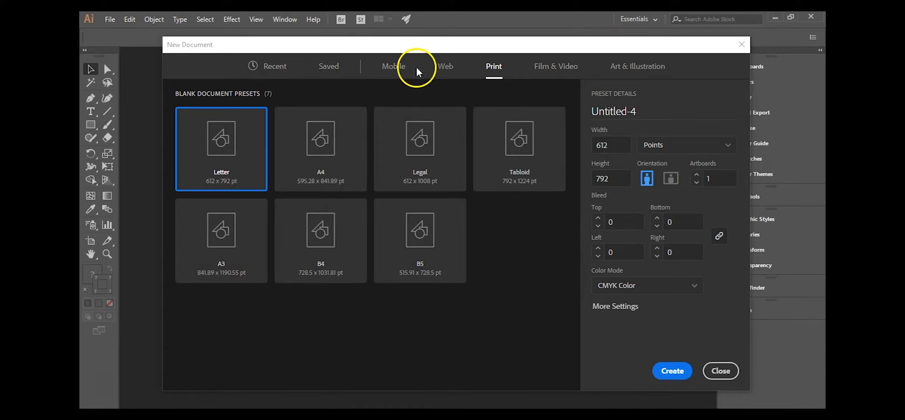
pyautogui.click(623, 115)
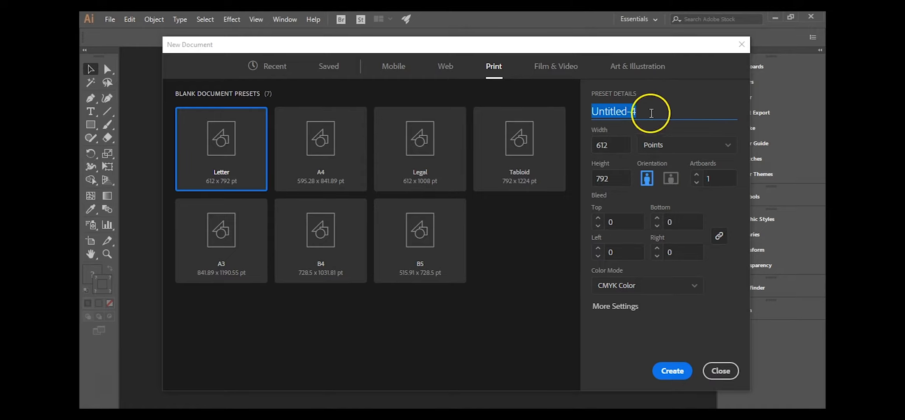
pyautogui.moveTo(648, 113); pyautogui.dragTo(593, 113)
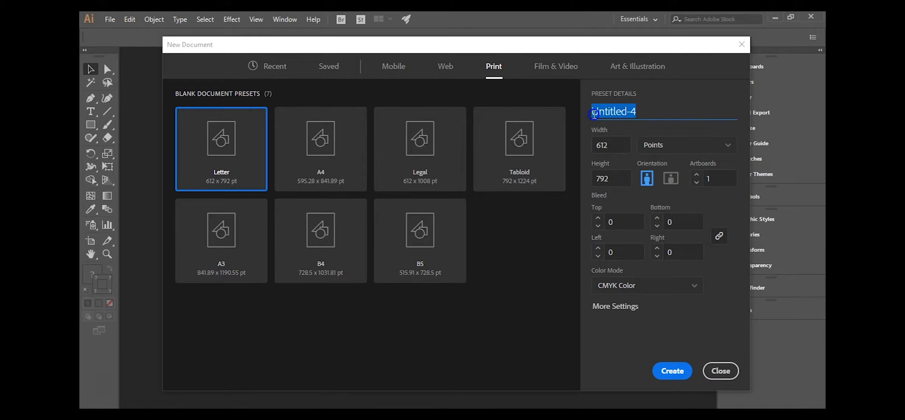
pyautogui.moveTo(593, 113)
pyautogui.mouseDown()
pyautogui.moveTo(650, 115)
pyautogui.moveTo(599, 114)
pyautogui.mouseUp()
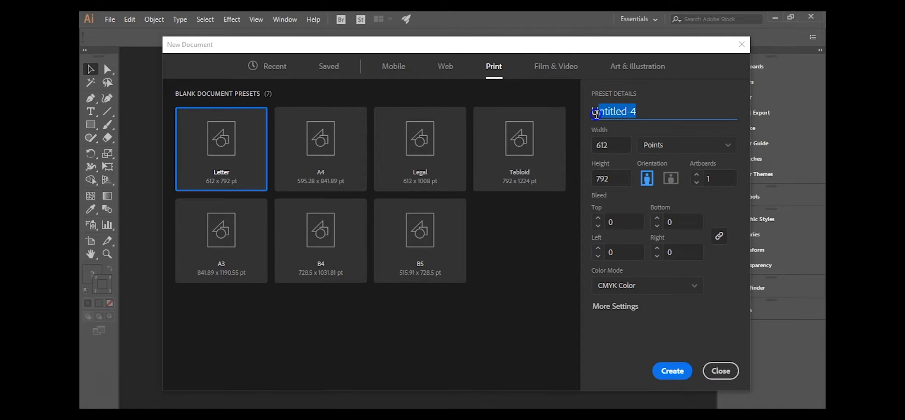
# - Set the new document's units to Centimeters, with a width of 100 and a height of 300
pyautogui.click(652, 149)
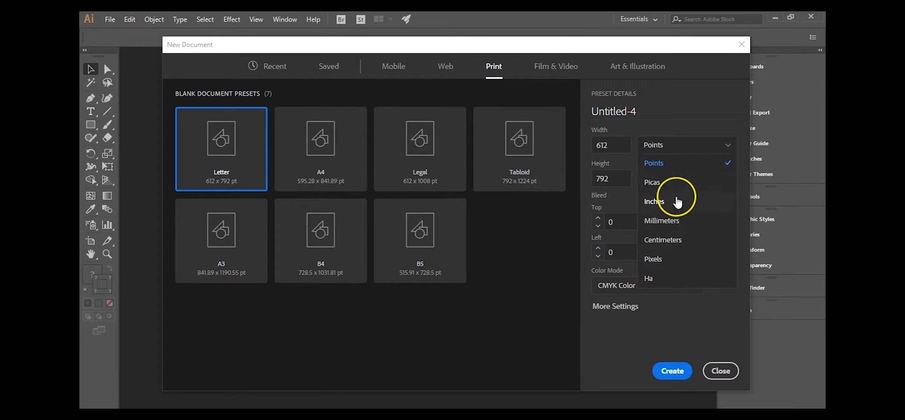
pyautogui.click(676, 244)
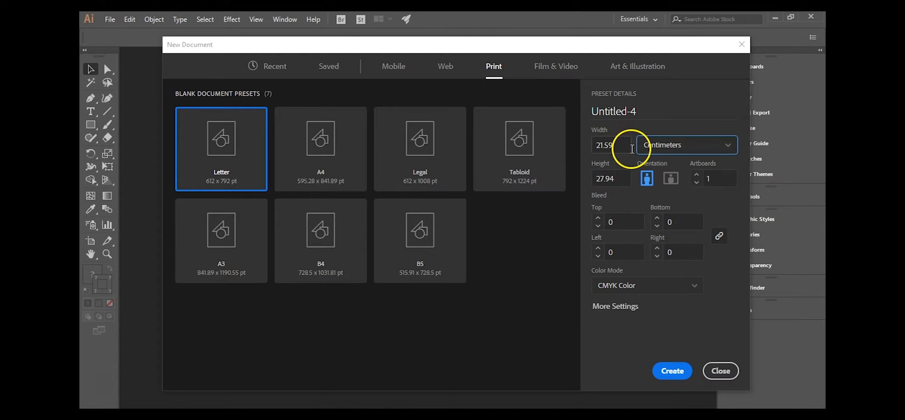
pyautogui.moveTo(629, 147); pyautogui.dragTo(591, 146)
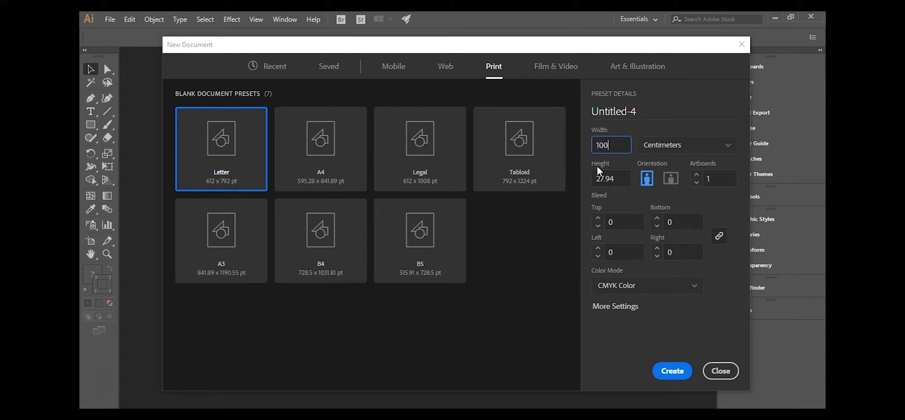
pyautogui.moveTo(616, 179); pyautogui.dragTo(577, 179)
pyautogui.write('300')
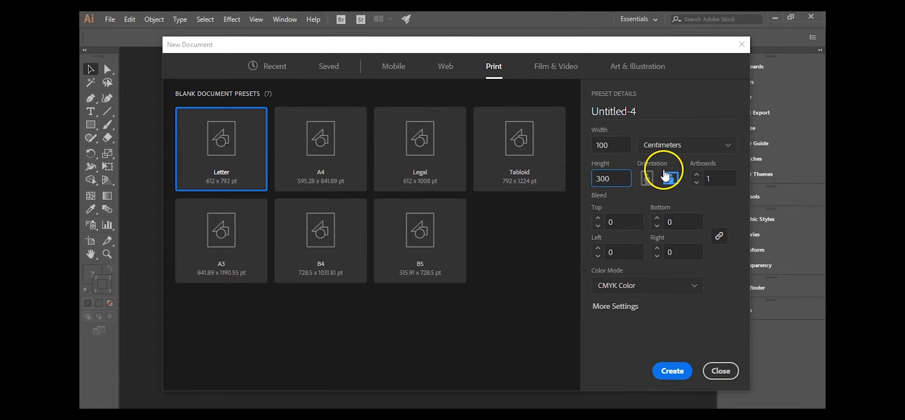
# - Switch the document orientation between portrait and landscape, leaving it on landscape
pyautogui.click(646, 178)
pyautogui.click(671, 179)
pyautogui.click(647, 179)
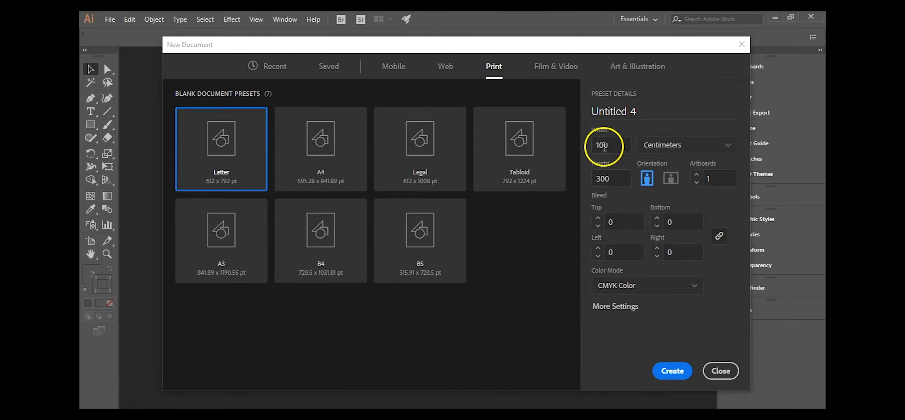
pyautogui.click(670, 178)
pyautogui.click(610, 178)
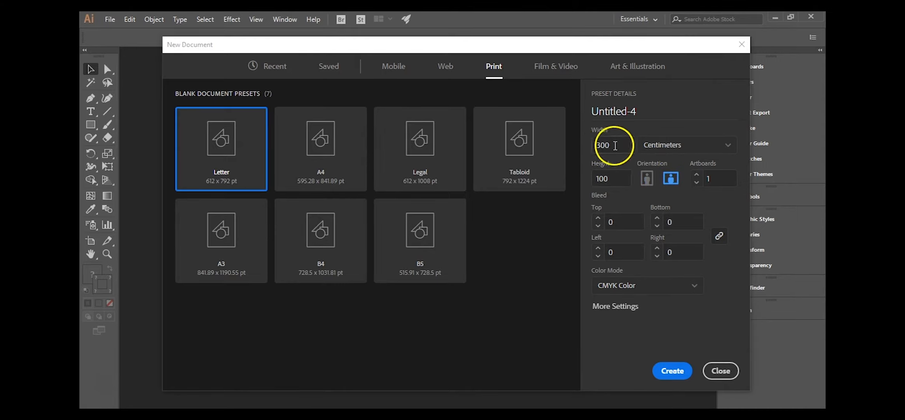
# - Set the number of artboards to 2 and try to create the document
pyautogui.doubleClick(708, 176)
pyautogui.write('2')
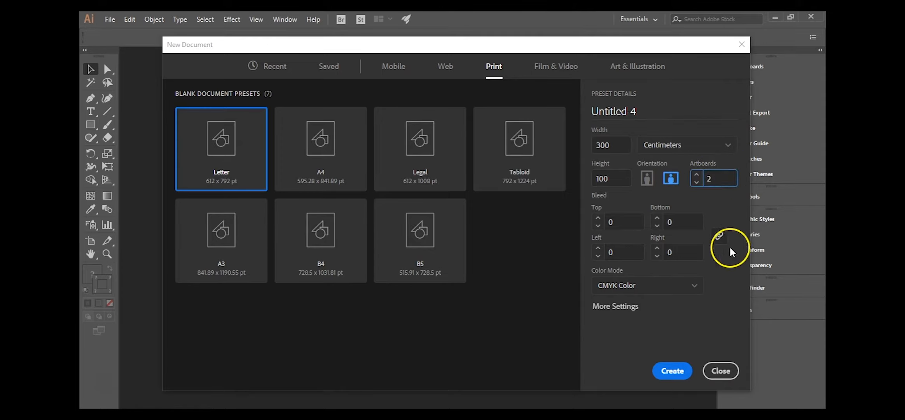
pyautogui.click(677, 368)
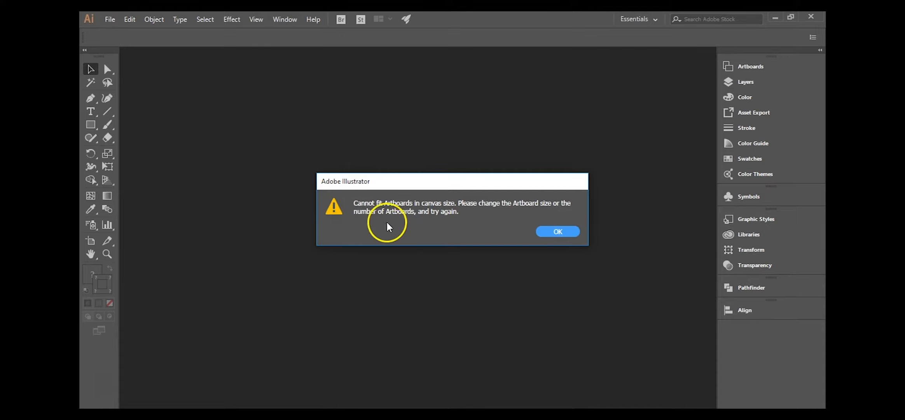
pyautogui.click(564, 234)
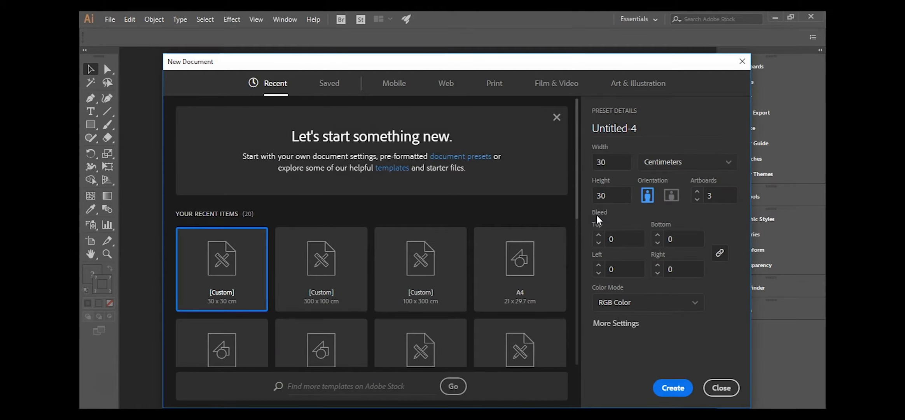
# - Create a document 300 cm wide and 100 cm high with one artboard, and close it
pyautogui.click(623, 156)
pyautogui.write('100')
pyautogui.press('BackSpace')
pyautogui.press('BackSpace')
pyautogui.press('BackSpace')
pyautogui.write('300')
pyautogui.click(606, 194)
pyautogui.write('100')
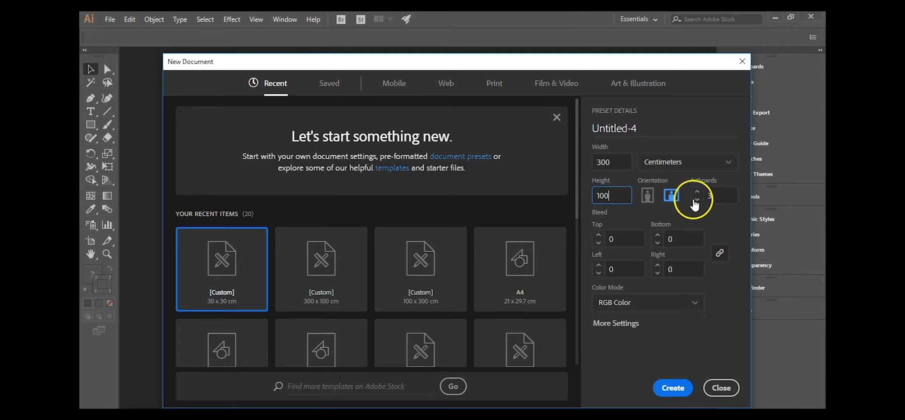
pyautogui.click(697, 200)
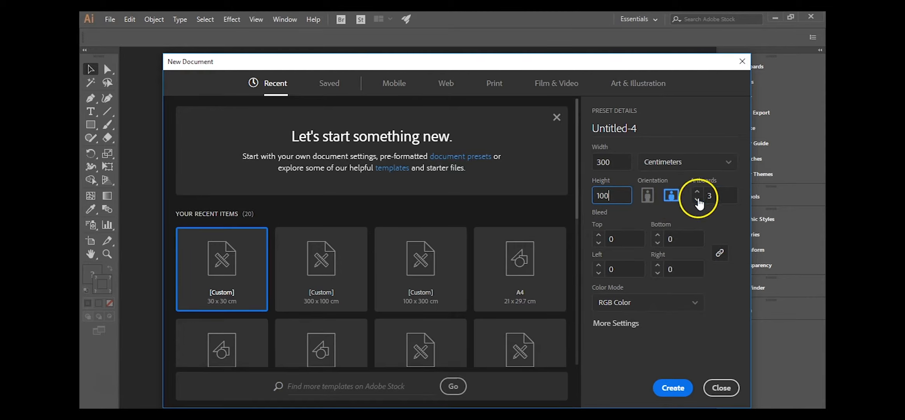
pyautogui.click(672, 387)
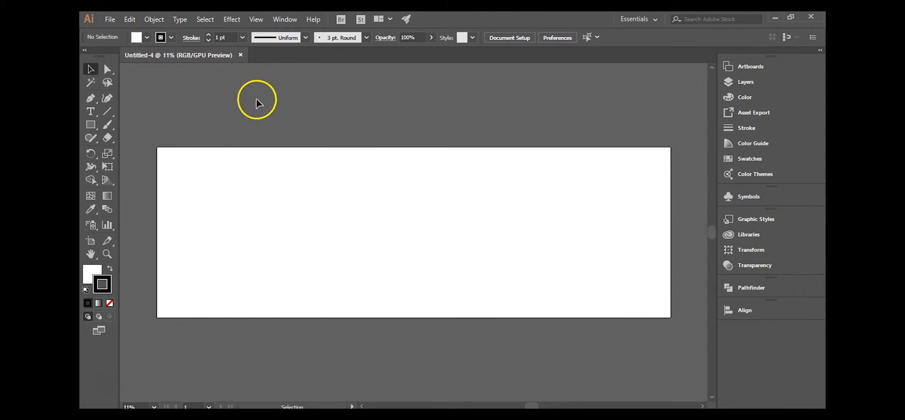
pyautogui.click(241, 54)
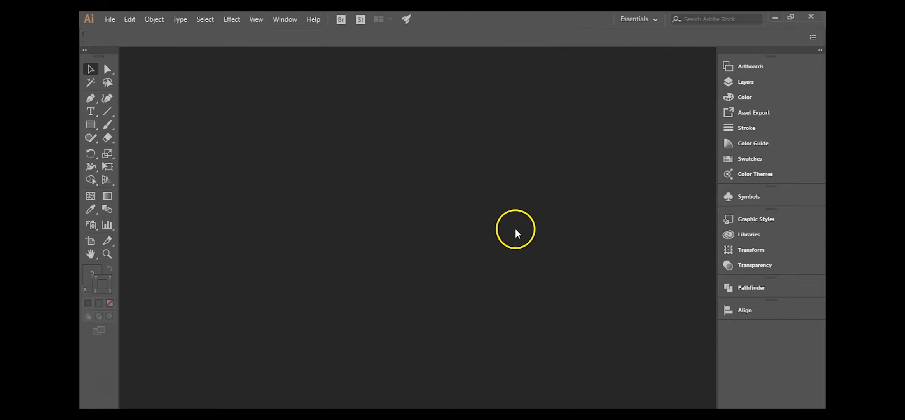
# - Create a document 30 cm wide and 10 cm high with two artboards, and close it
pyautogui.hotkey('ctrl', 'n')
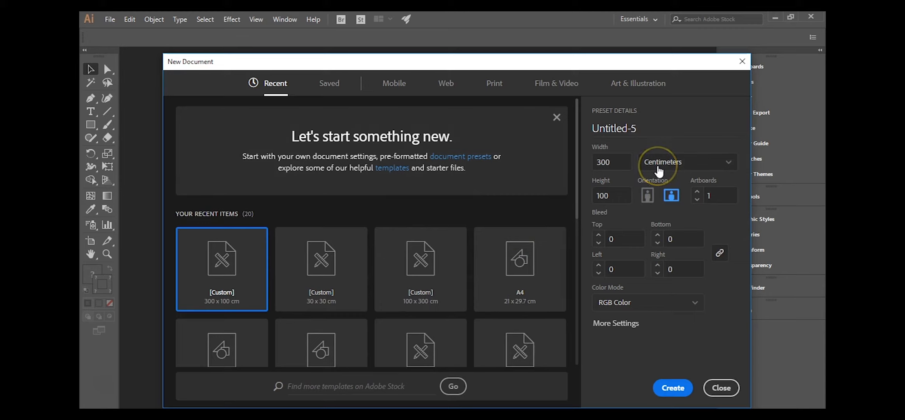
pyautogui.click(623, 165)
pyautogui.write('30')
pyautogui.click(629, 197)
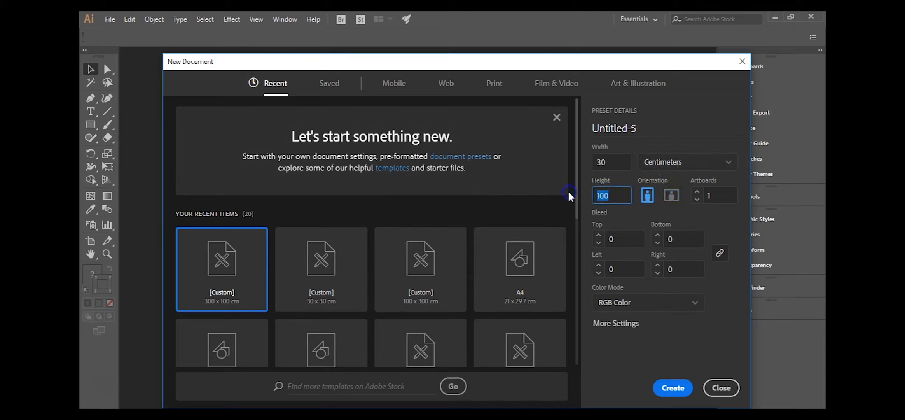
pyautogui.write('10')
pyautogui.click(696, 193)
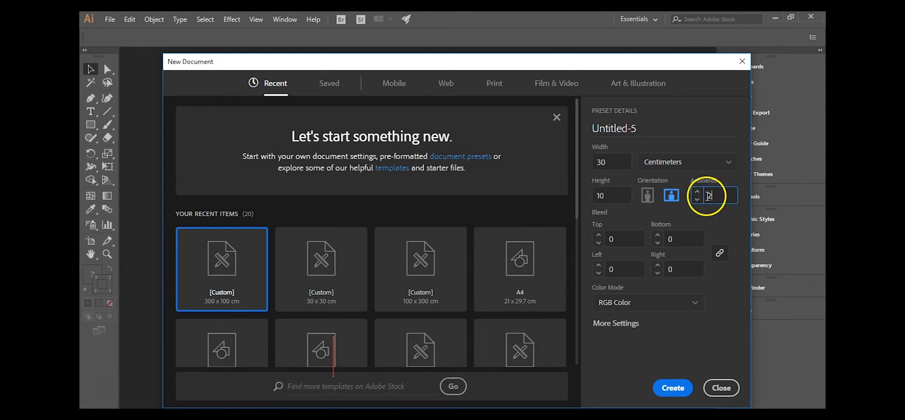
pyautogui.click(676, 386)
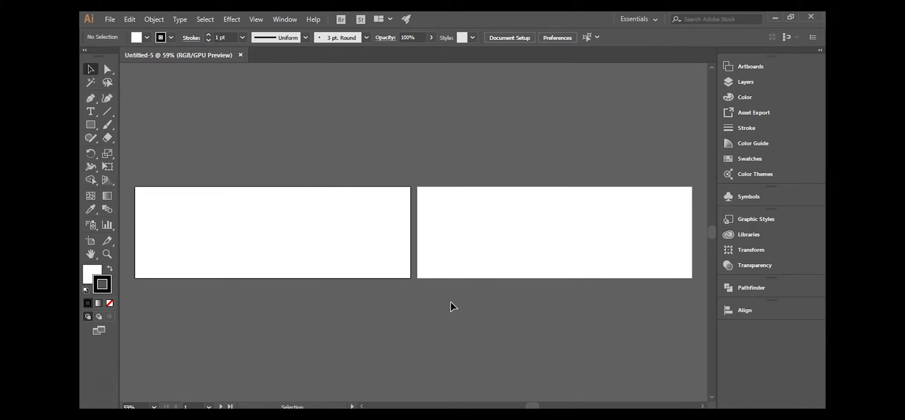
pyautogui.click(240, 55)
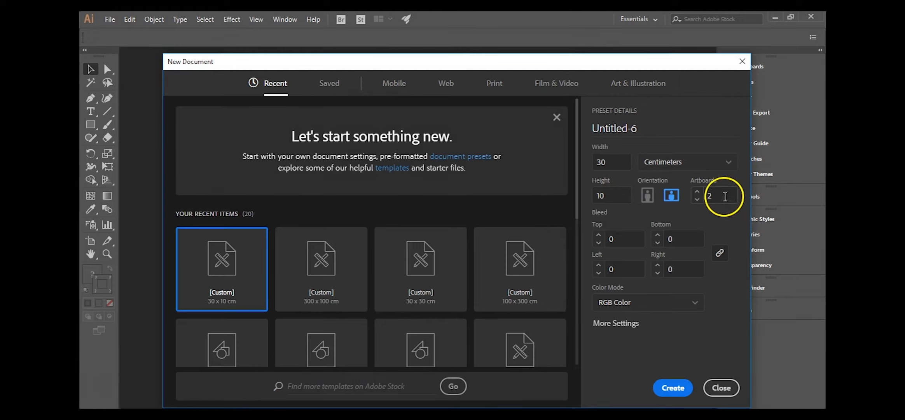
# - Set the new document to one artboard with a width and height of 50 cm
pyautogui.click(698, 198)
pyautogui.click(622, 162)
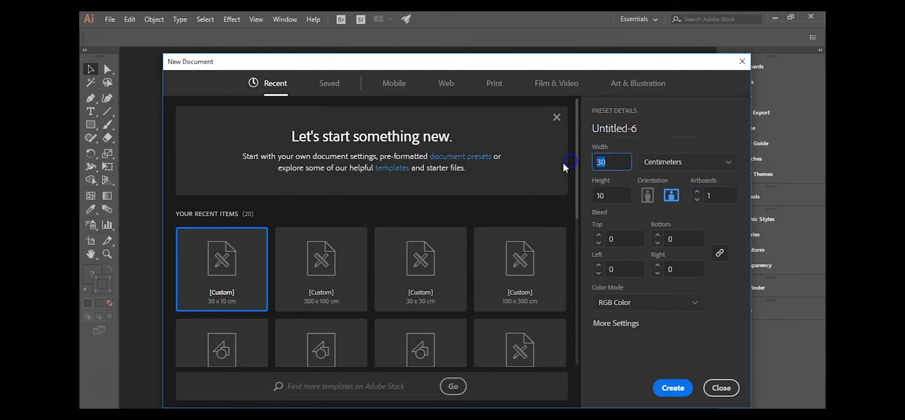
pyautogui.write('50')
pyautogui.click(620, 196)
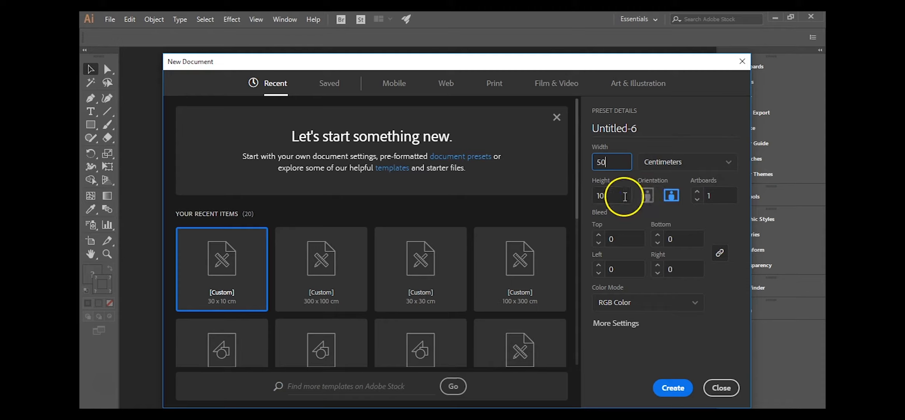
pyautogui.write('50')
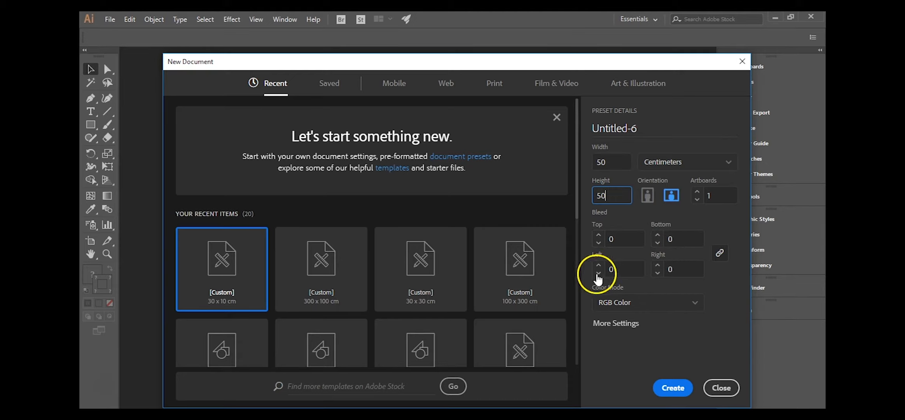
# - Switch the color mode to CMYK Color and back to RGB Color, and create the 50 × 50 cm document
pyautogui.click(618, 302)
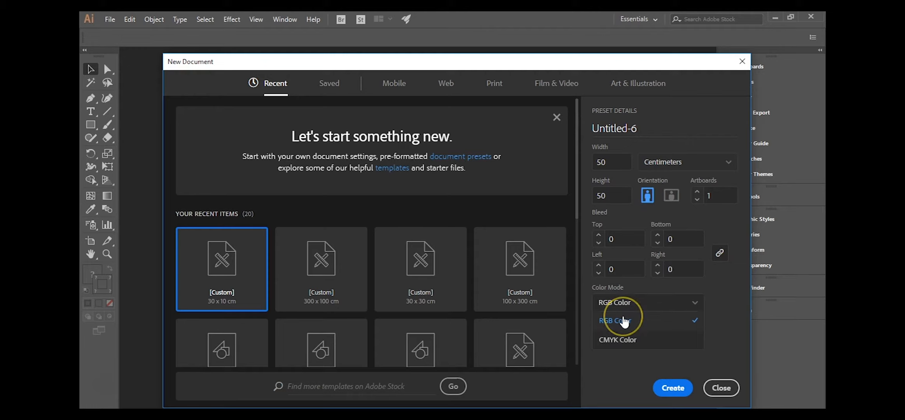
pyautogui.click(624, 341)
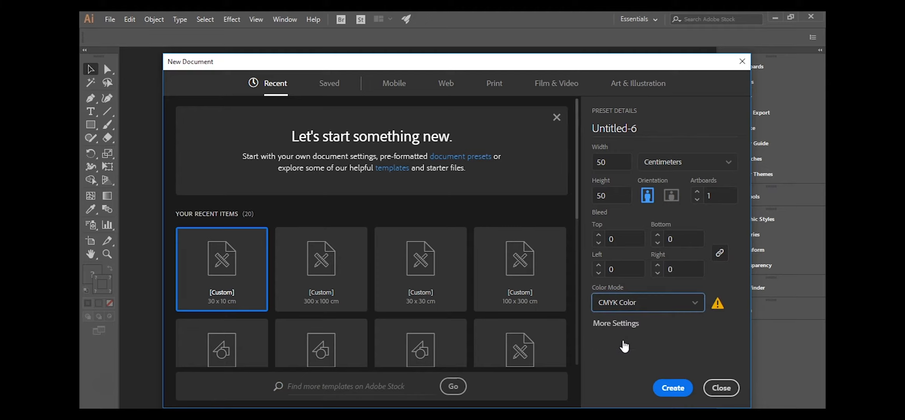
pyautogui.click(634, 303)
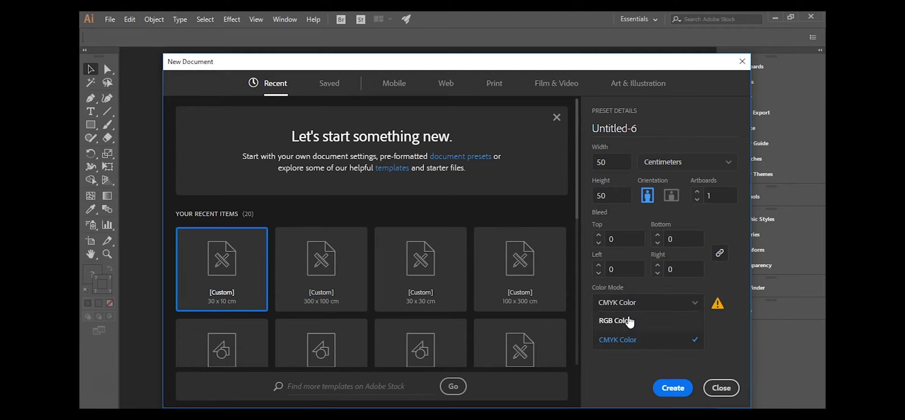
pyautogui.click(630, 321)
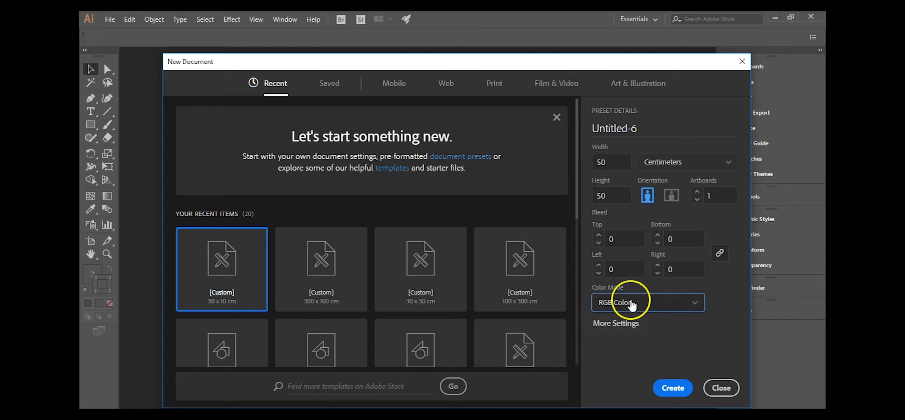
pyautogui.click(673, 388)
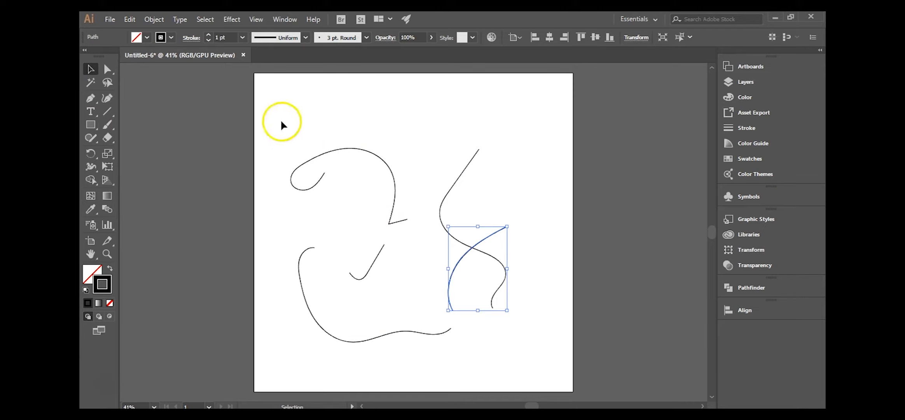
# - Delete all the freehand curves drawn on the artboard
pyautogui.moveTo(281, 124); pyautogui.dragTo(519, 369)
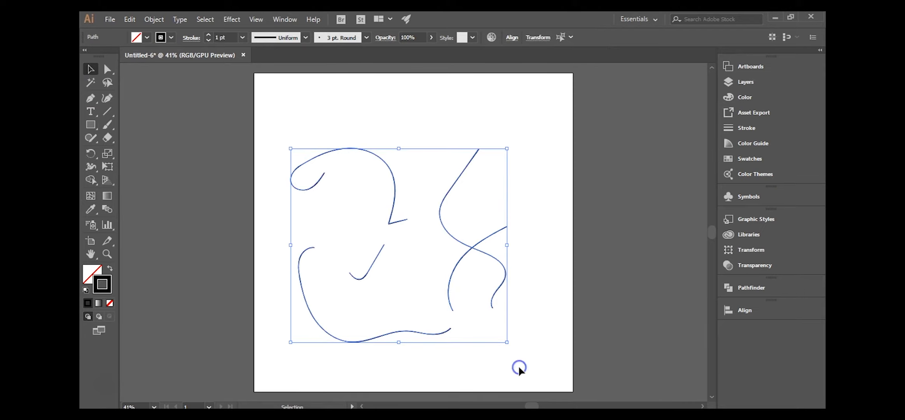
pyautogui.press('Delete')
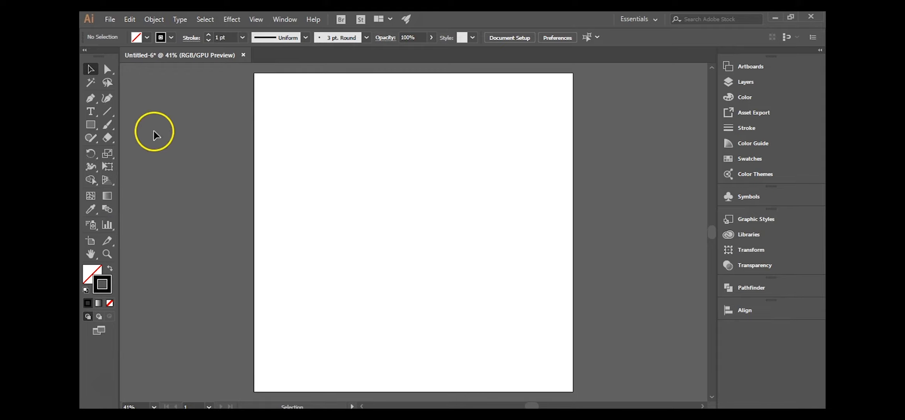
# - Duplicate the artboard with the Artboard tool, placing the copy beside the original's right edge, and return to the Selection tool
pyautogui.click(90, 240)
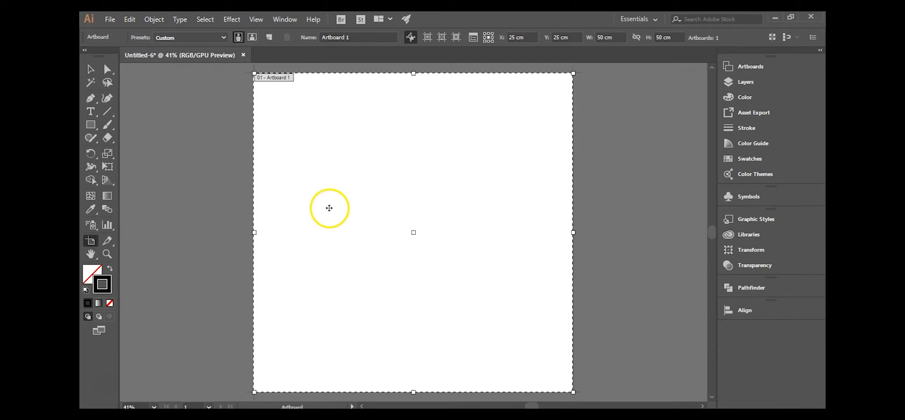
pyautogui.moveTo(303, 215); pyautogui.dragTo(649, 216)
pyautogui.click(91, 69)
pyautogui.moveTo(532, 405)
pyautogui.mouseDown()
pyautogui.moveTo(557, 406)
pyautogui.moveTo(533, 406)
pyautogui.mouseUp()
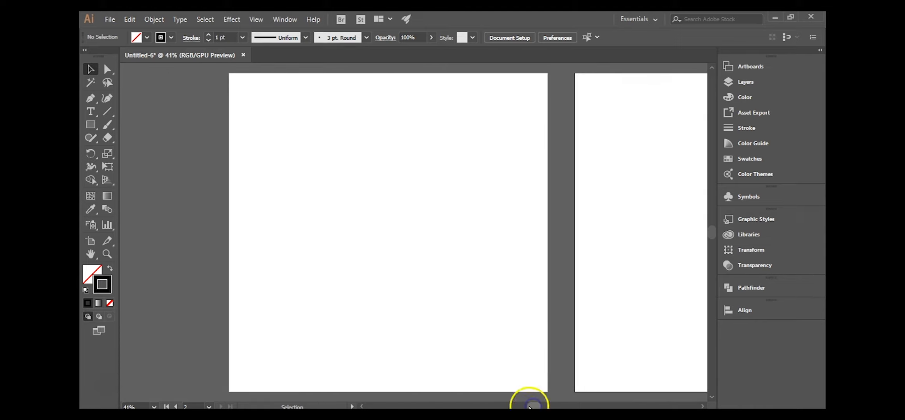
# - Delete the duplicate artboard beside the original and leave artboard editing
pyautogui.click(90, 242)
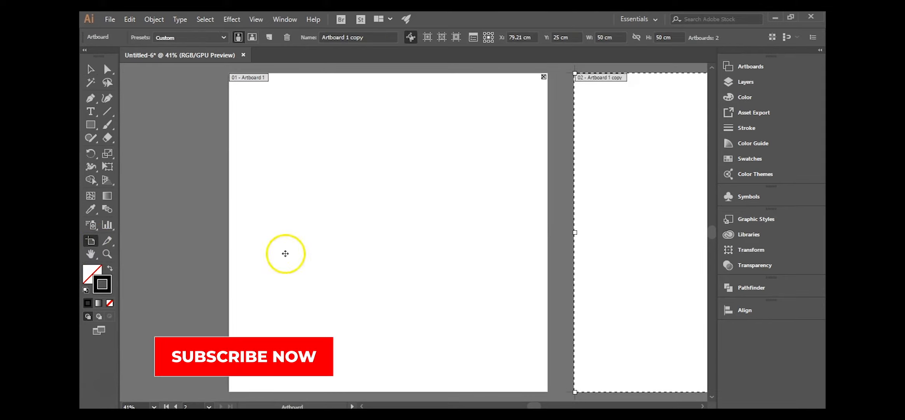
pyautogui.press('Delete')
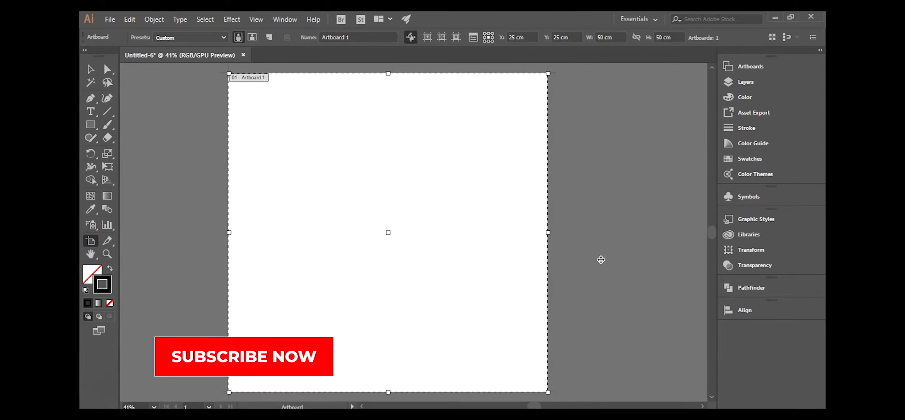
pyautogui.click(92, 68)
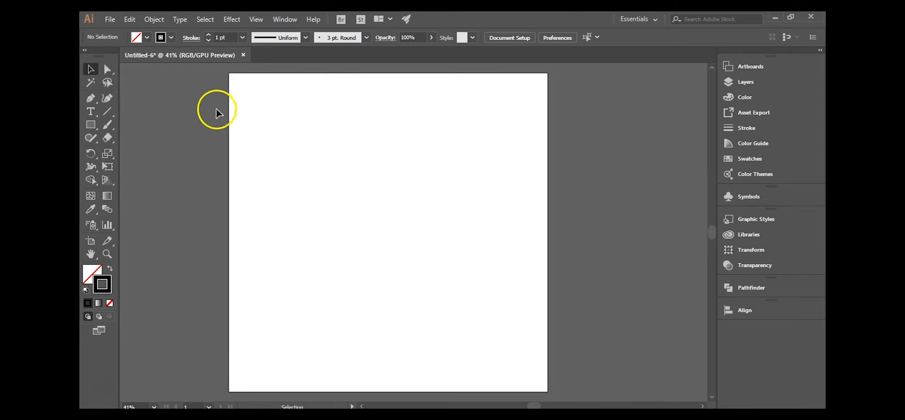
pyautogui.moveTo(225, 155); pyautogui.dragTo(340, 244)
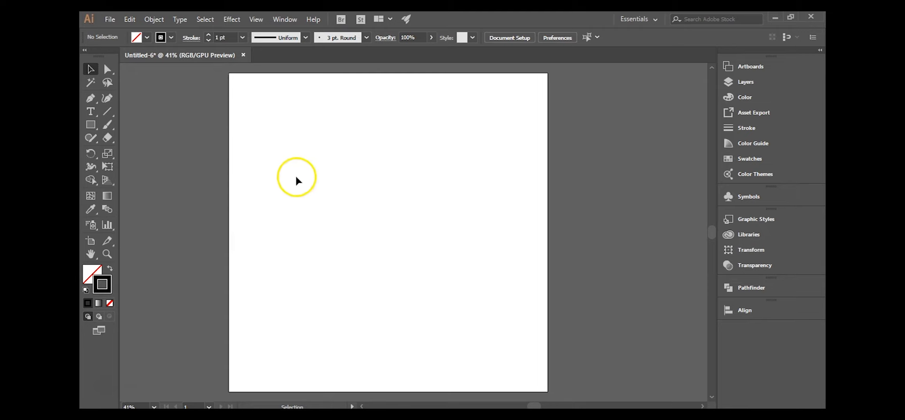
# - Stretch the artboard's right edge to a width of about 65 cm, set the width to 75 cm, and leave artboard editing
pyautogui.click(90, 241)
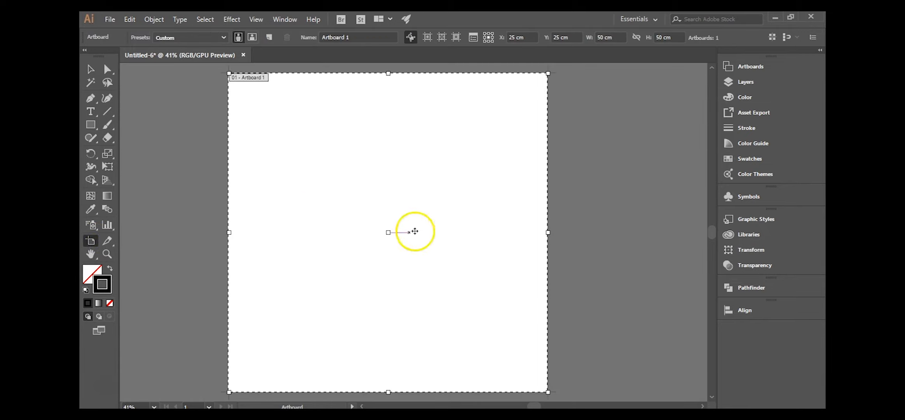
pyautogui.moveTo(548, 232); pyautogui.dragTo(641, 234)
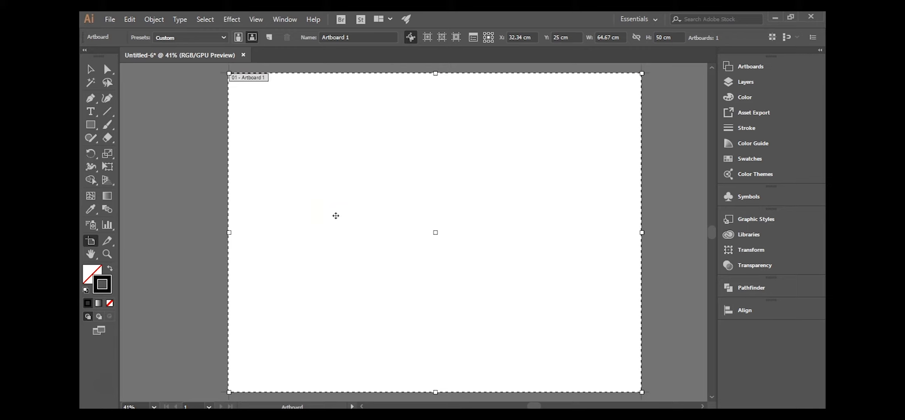
pyautogui.click(618, 37)
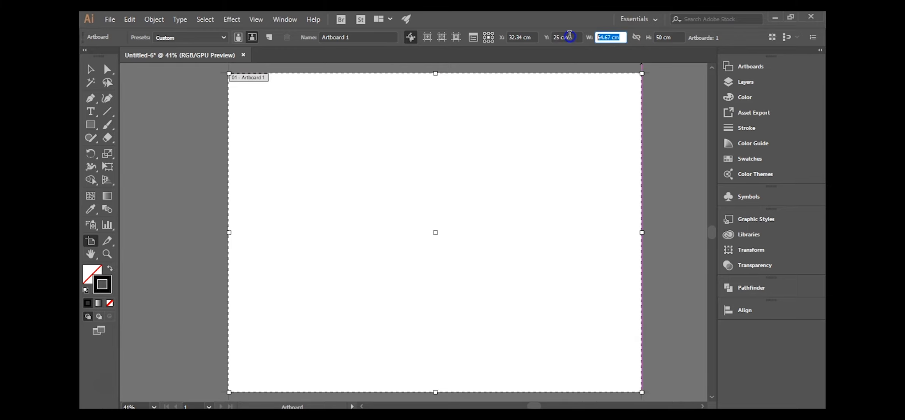
pyautogui.write('75')
pyautogui.press('Return')
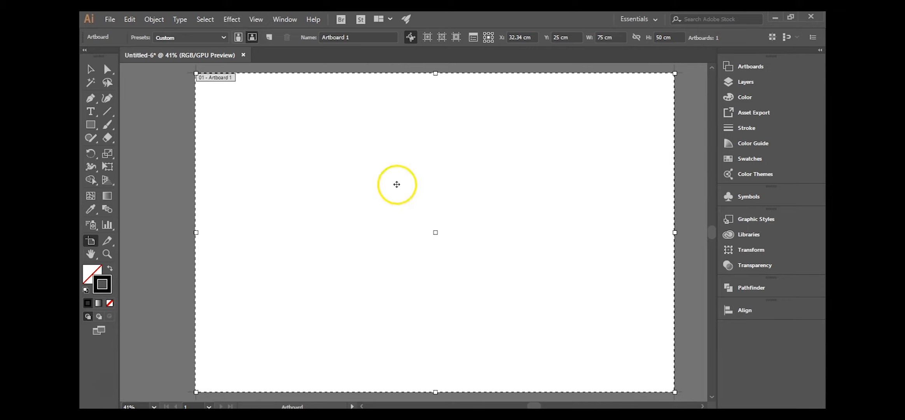
pyautogui.click(420, 194)
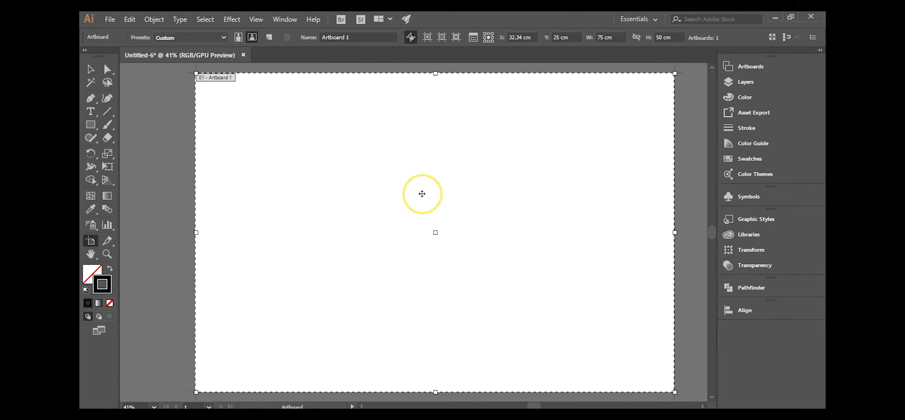
pyautogui.click(420, 194)
pyautogui.click(128, 87)
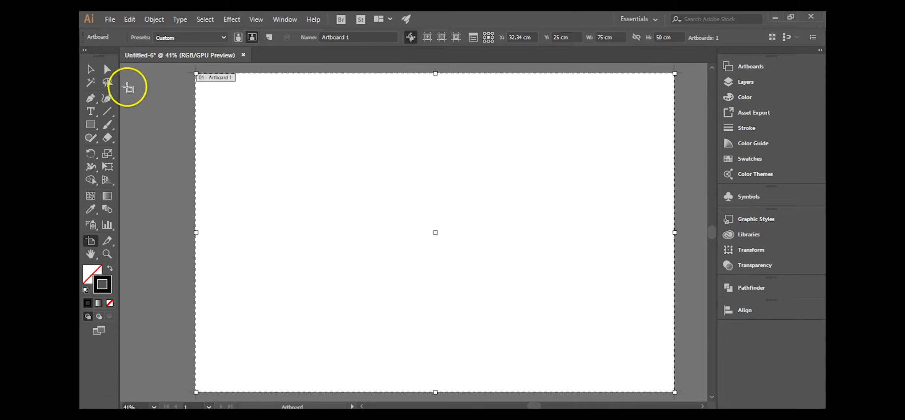
pyautogui.click(90, 69)
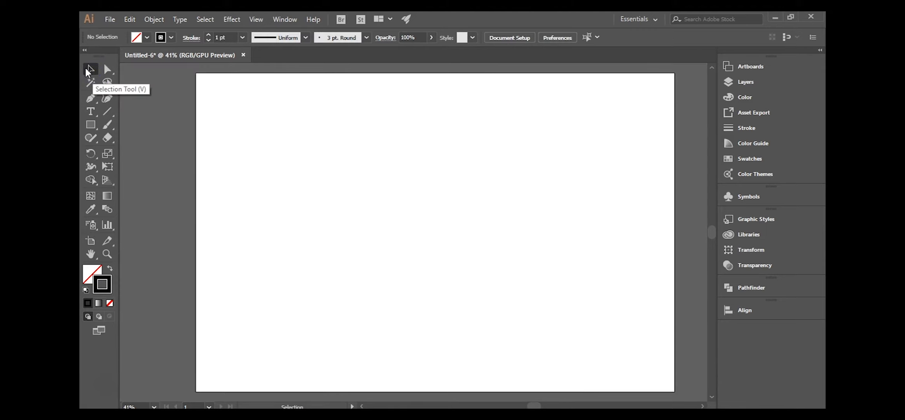
pyautogui.moveTo(185, 186); pyautogui.dragTo(248, 255)
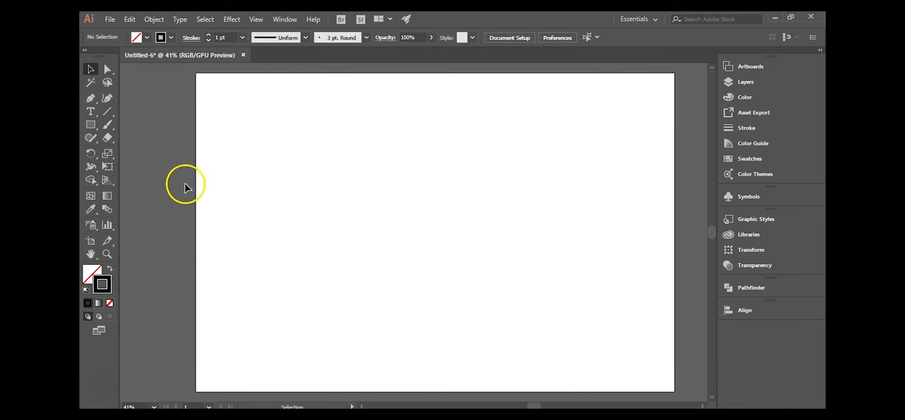